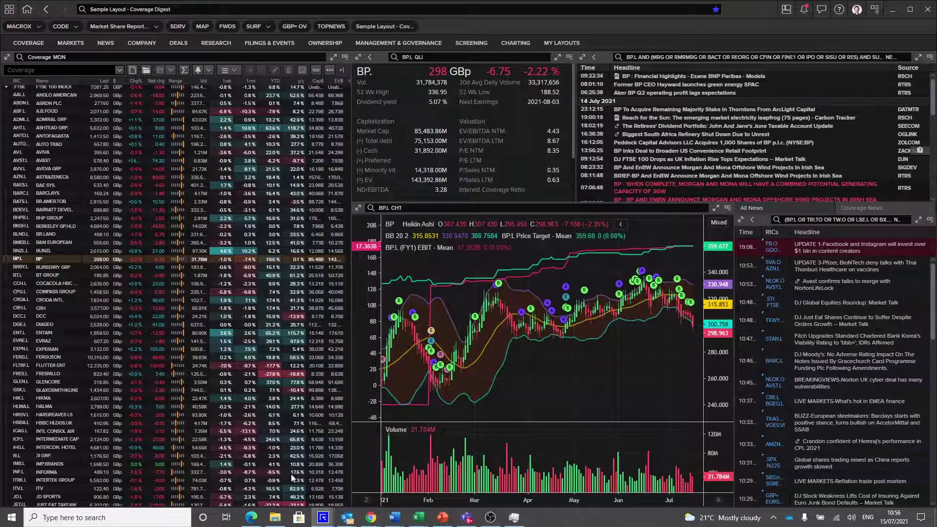
- Bring CodeBook forward and browse from the workspace root into the __Examples__ folder
{"action": "mouse_move", "coordinate": [327, 519]}
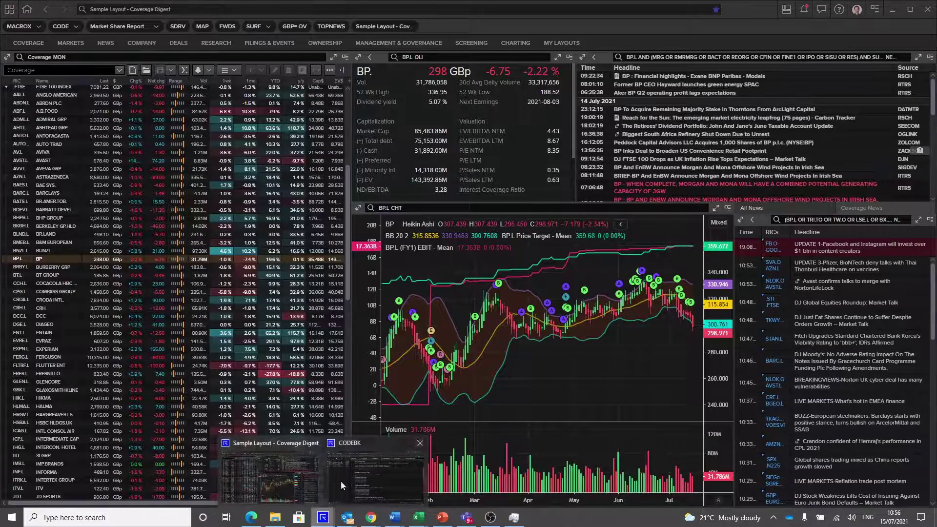
{"action": "left_click", "coordinate": [367, 470]}
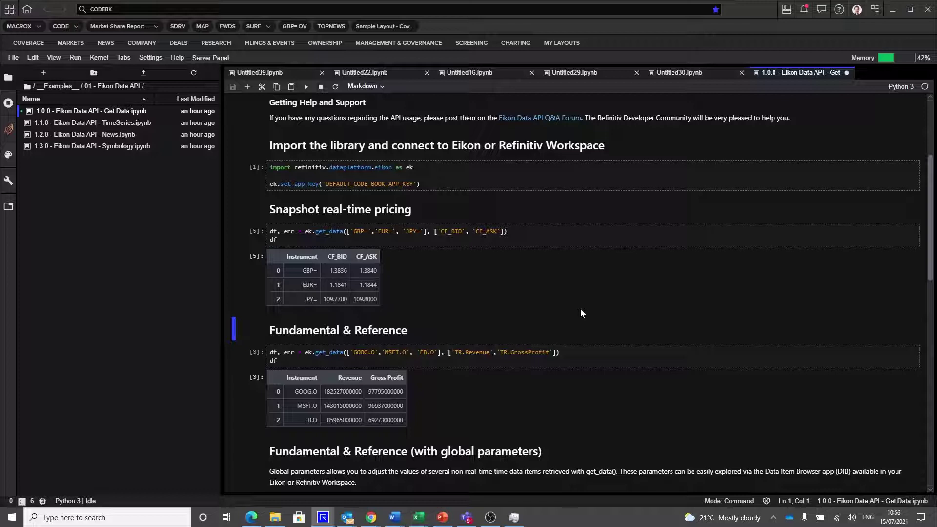
{"action": "left_click", "coordinate": [27, 88]}
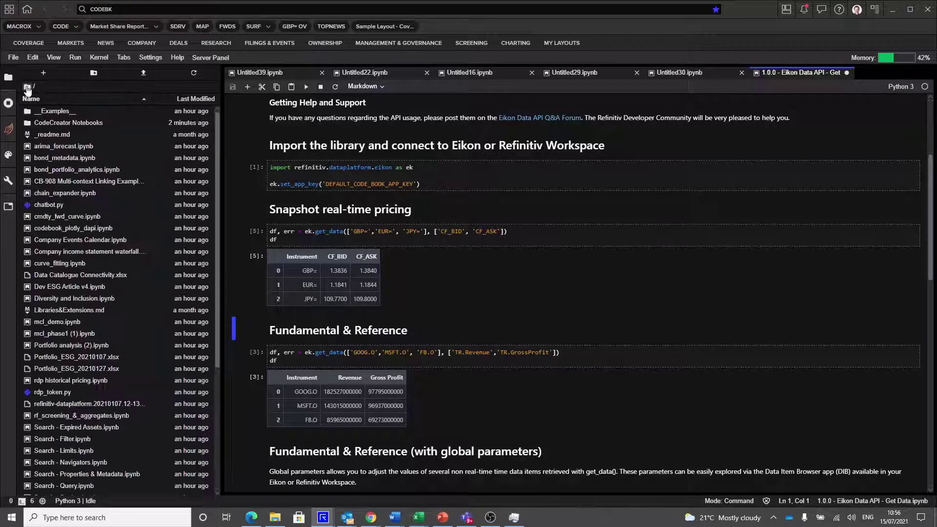
{"action": "double_click", "coordinate": [54, 112]}
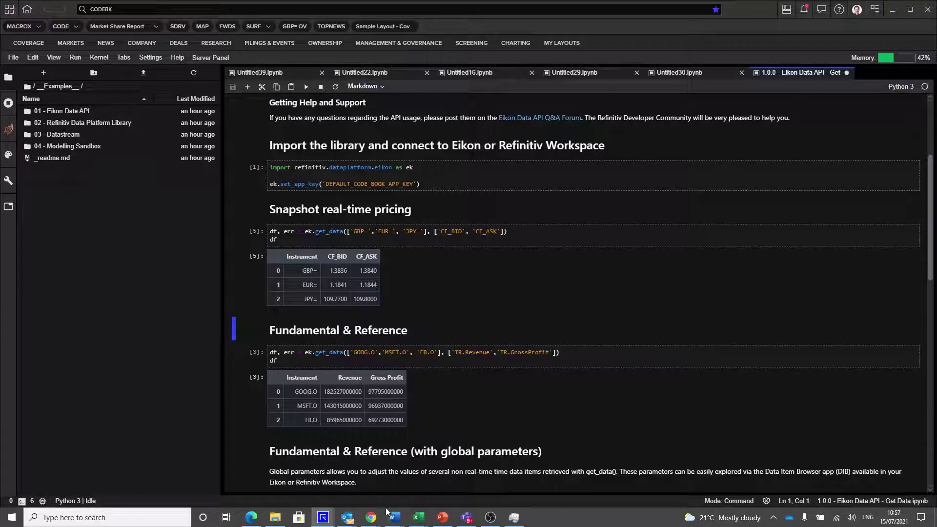
- Open a new Chrome window on developers.refinitiv.com and maximize it
{"action": "mouse_move", "coordinate": [377, 519]}
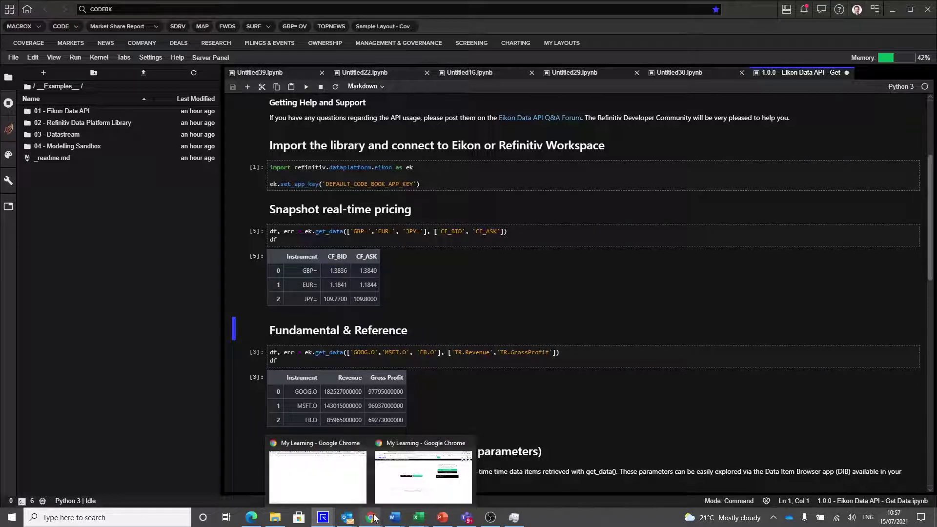
{"action": "right_click", "coordinate": [374, 518]}
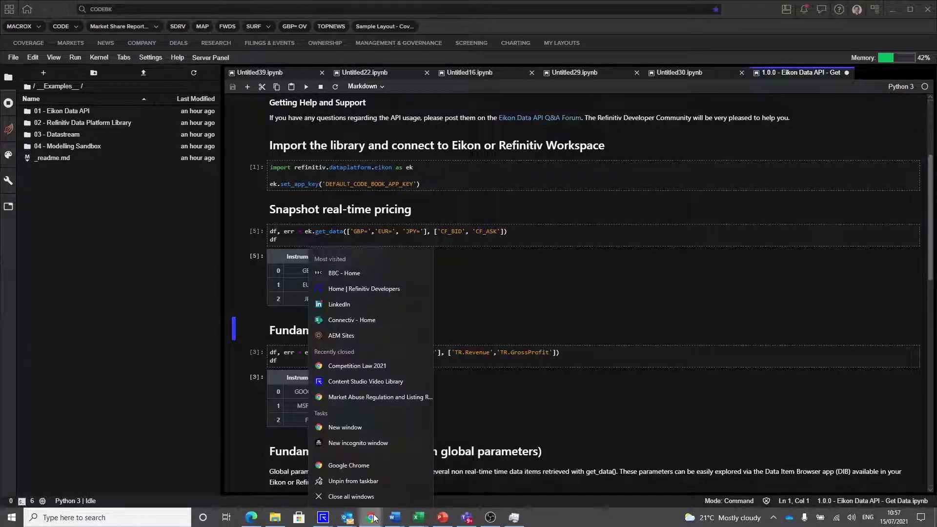
{"action": "left_click", "coordinate": [365, 466]}
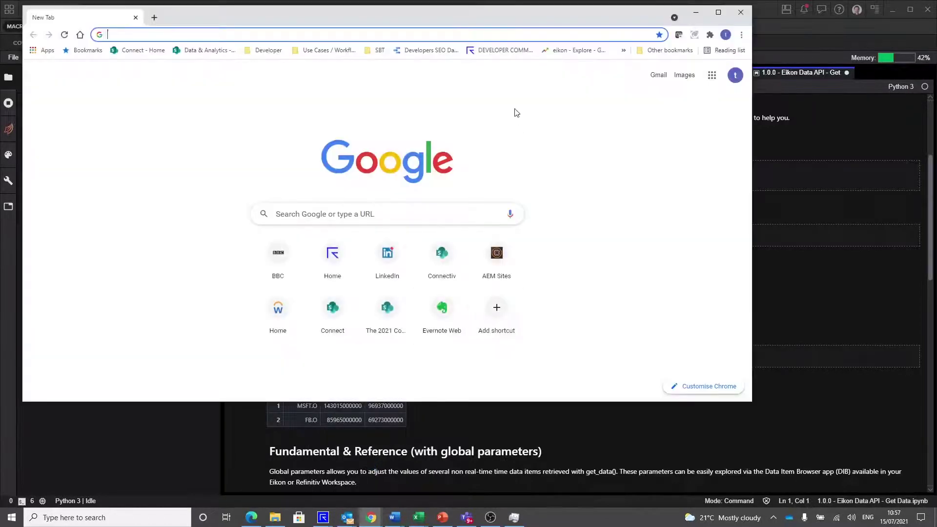
{"action": "type", "text": "develope"}
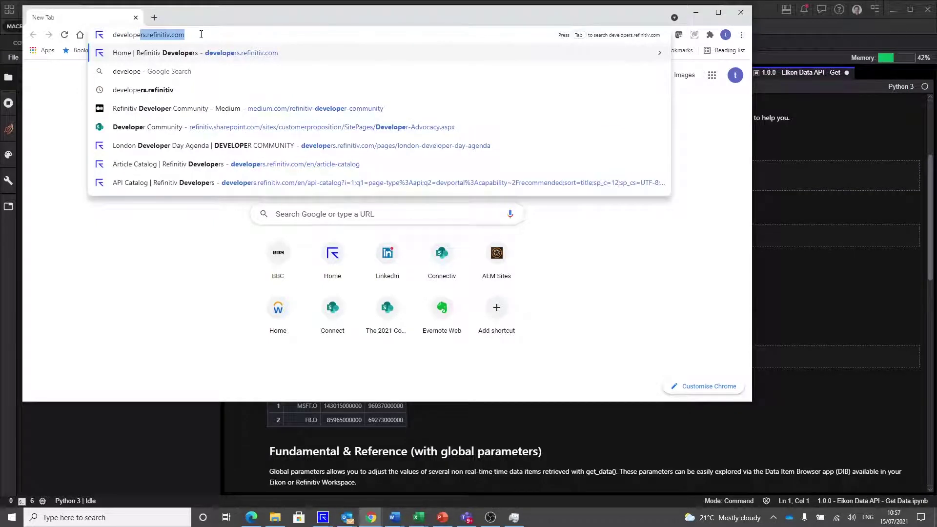
{"action": "key", "text": "Return"}
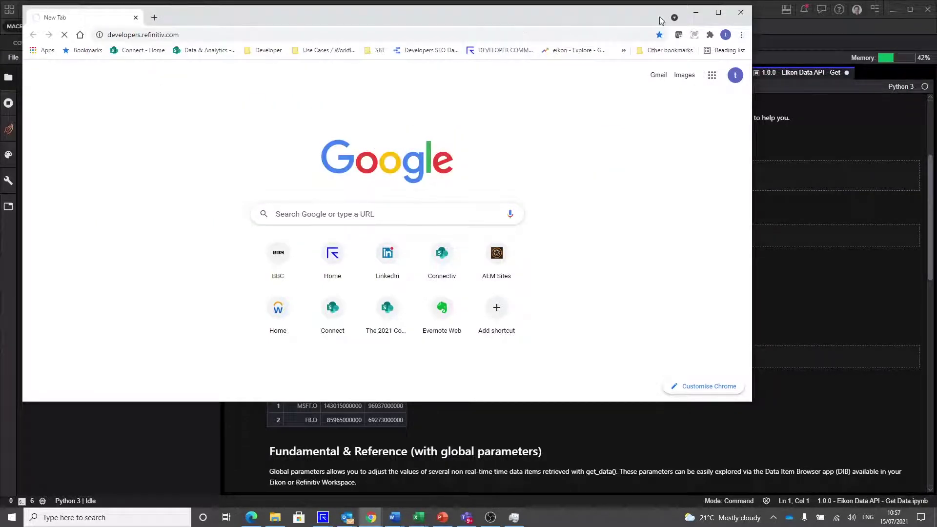
{"action": "left_click", "coordinate": [719, 14]}
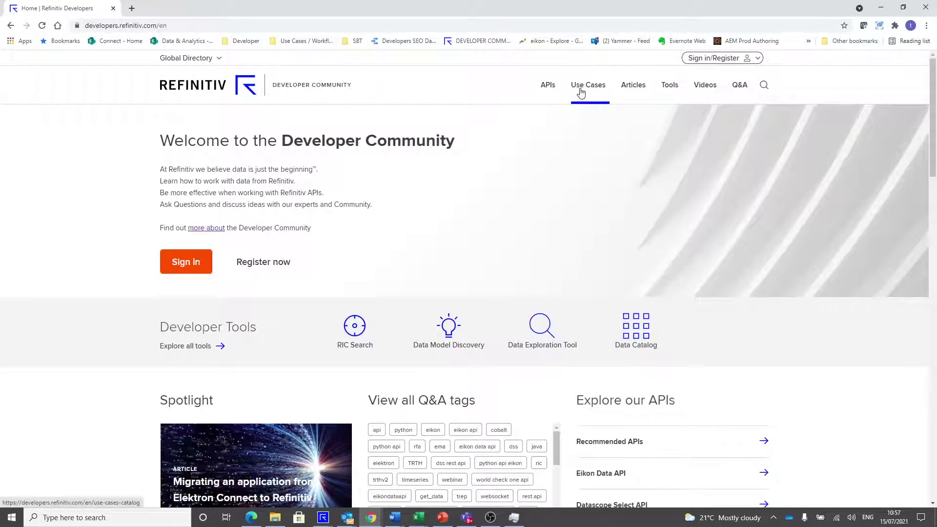
- Go from the APIs catalog to the Eikon Data API card and skim its Overview
{"action": "left_click", "coordinate": [549, 86]}
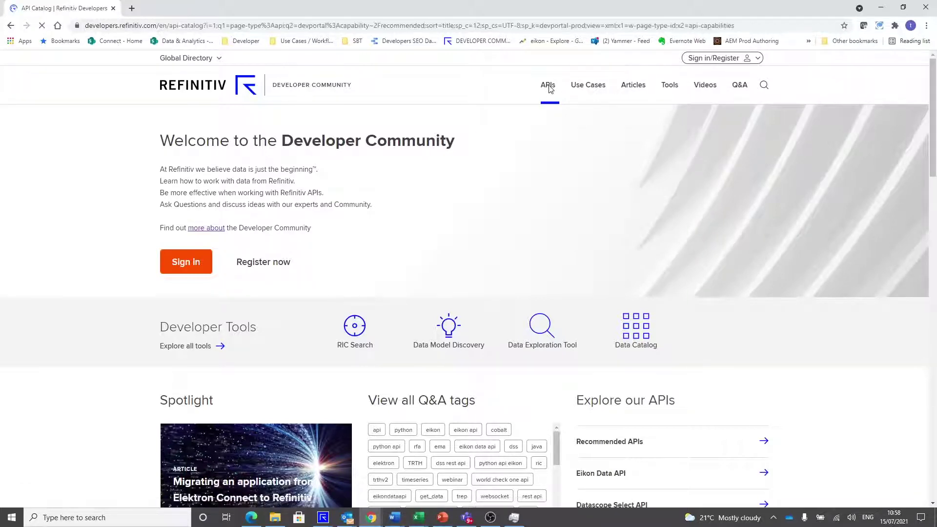
{"action": "scroll", "coordinate": [407, 391], "scroll_direction": "down", "scroll_amount": 3}
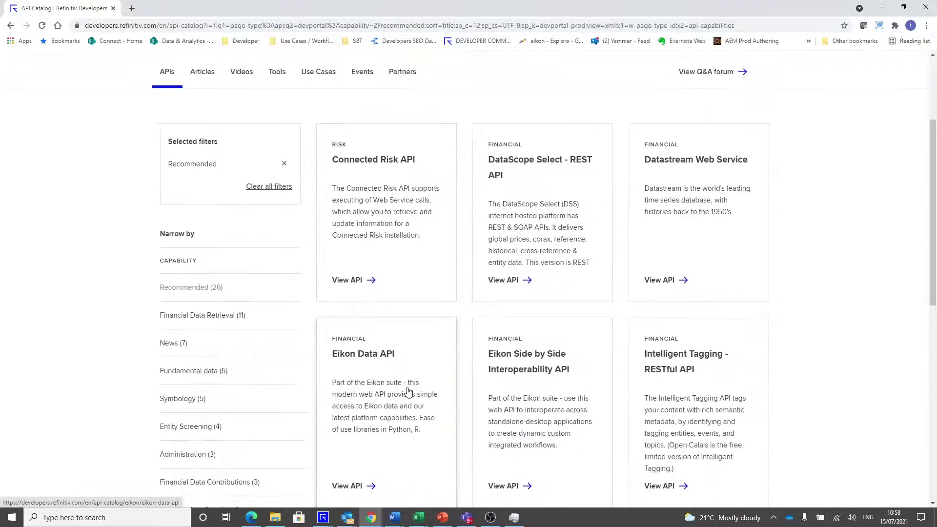
{"action": "left_click", "coordinate": [369, 357]}
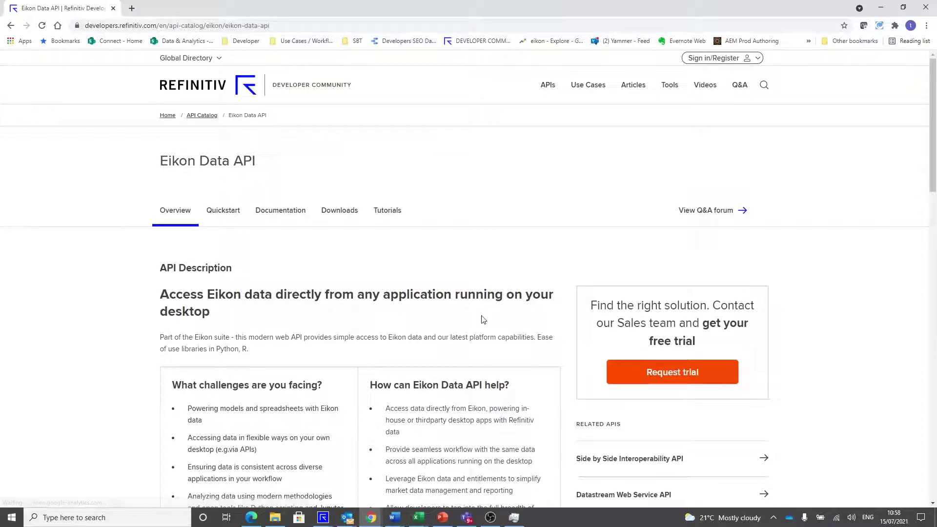
{"action": "scroll", "coordinate": [434, 320], "scroll_direction": "down", "scroll_amount": 1}
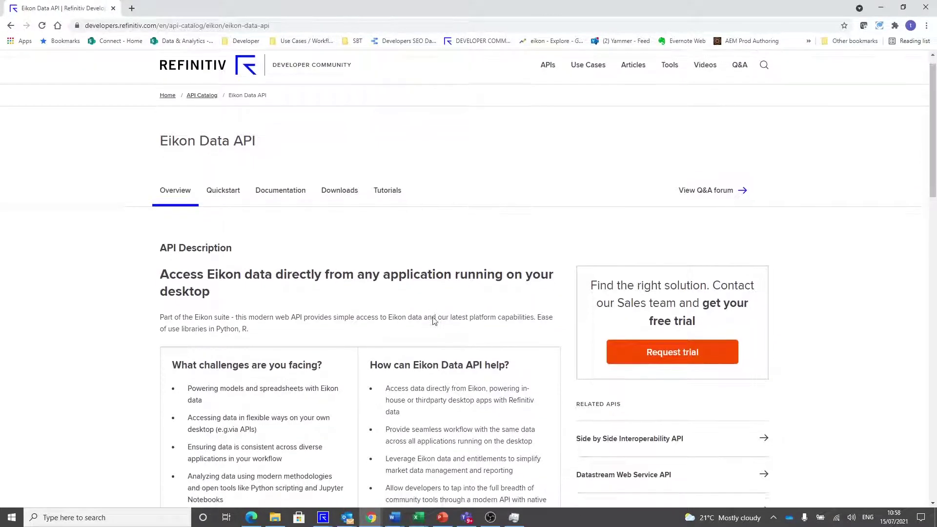
{"action": "scroll", "coordinate": [434, 321], "scroll_direction": "down", "scroll_amount": 2}
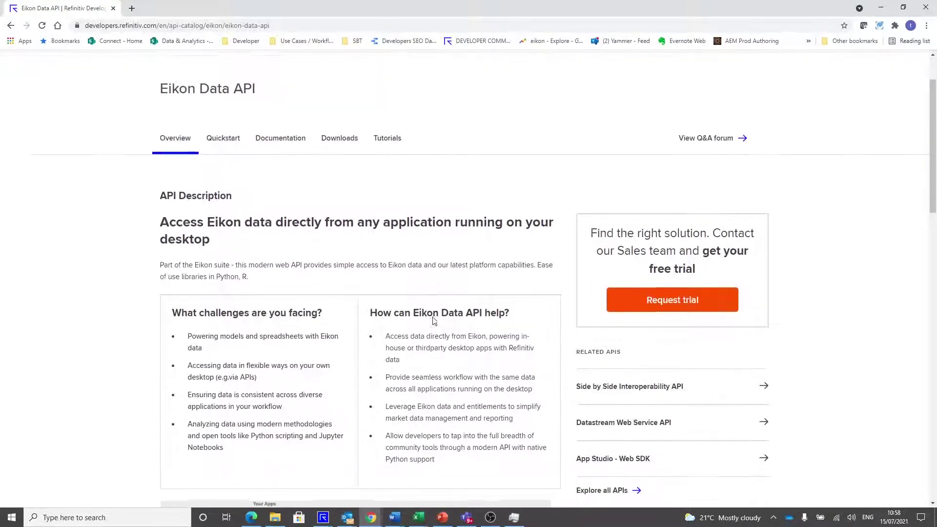
{"action": "scroll", "coordinate": [433, 317], "scroll_direction": "up", "scroll_amount": 2}
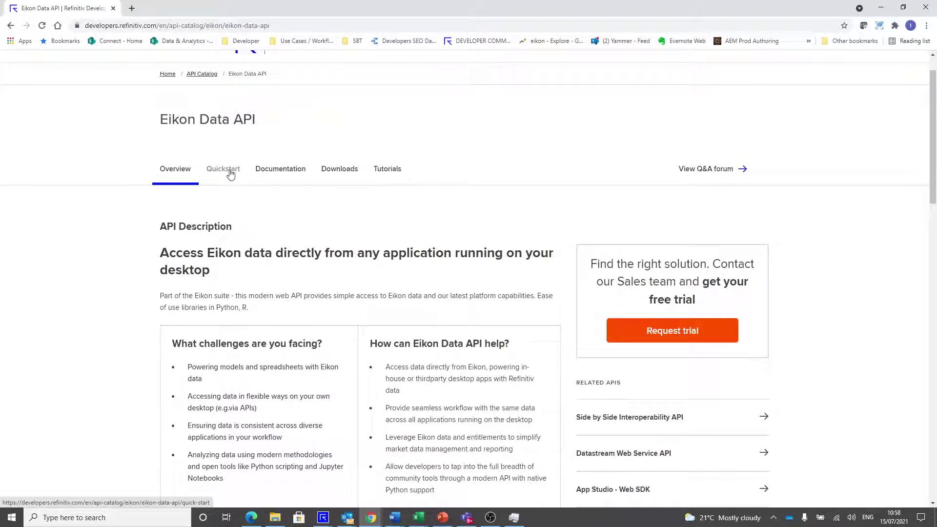
{"action": "left_click", "coordinate": [230, 173]}
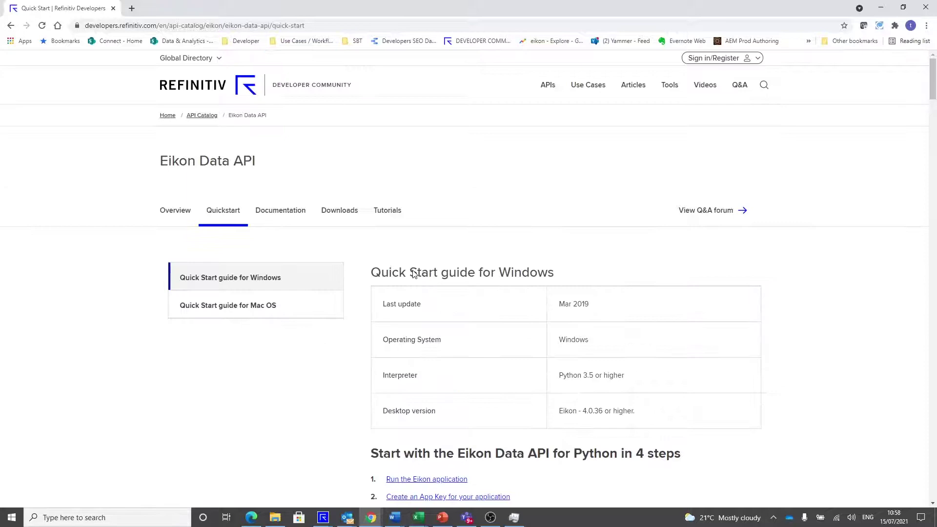
{"action": "scroll", "coordinate": [467, 309], "scroll_direction": "down", "scroll_amount": 4}
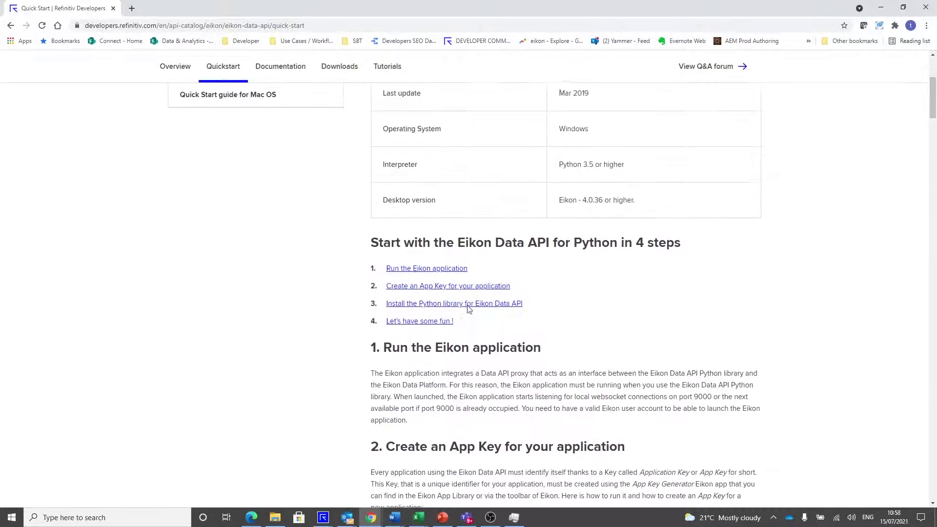
{"action": "scroll", "coordinate": [467, 309], "scroll_direction": "down", "scroll_amount": 7}
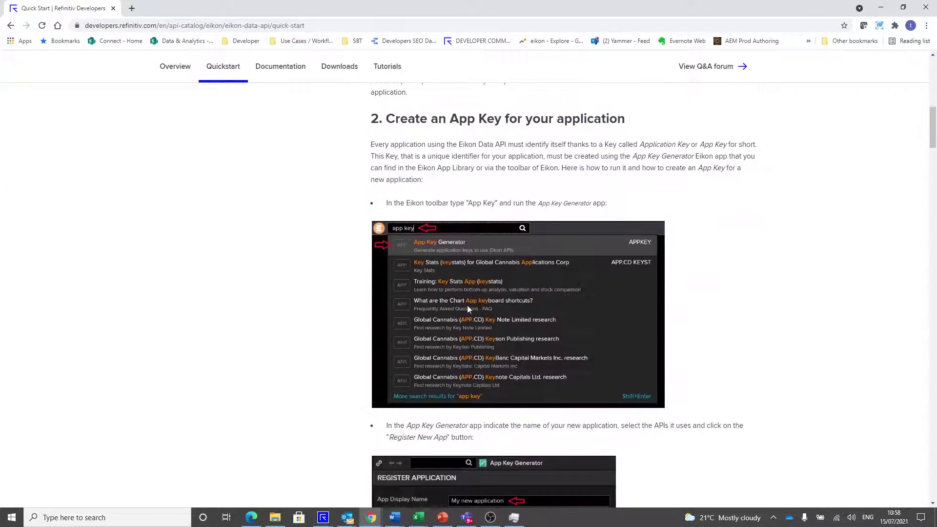
{"action": "scroll", "coordinate": [467, 309], "scroll_direction": "down", "scroll_amount": 9}
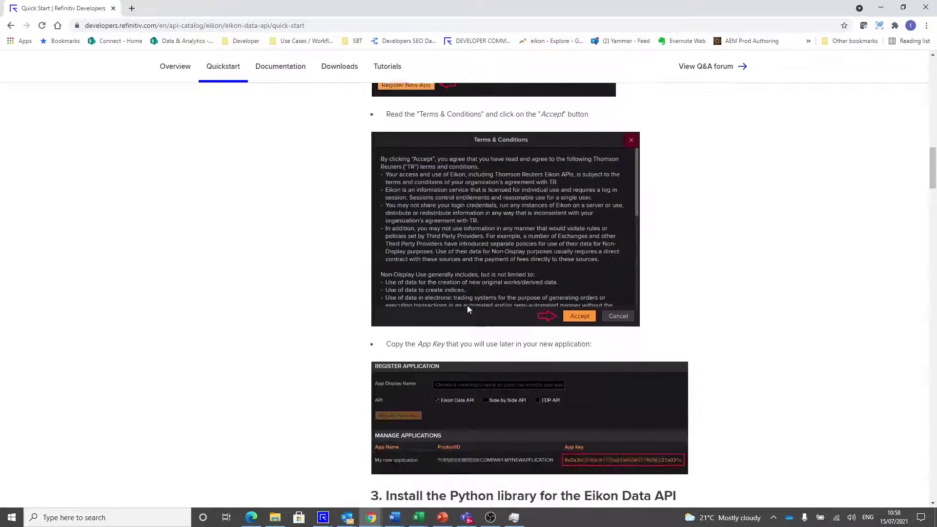
{"action": "scroll", "coordinate": [467, 308], "scroll_direction": "down", "scroll_amount": 7}
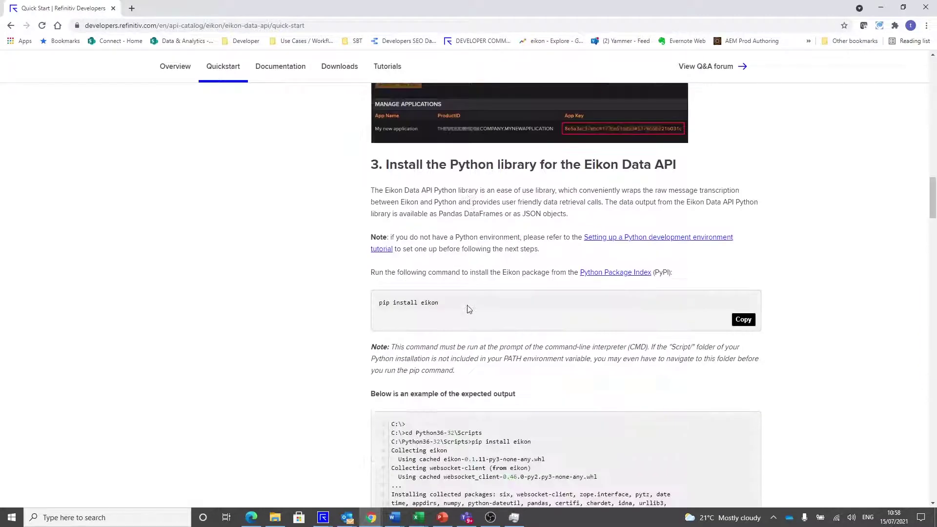
{"action": "scroll", "coordinate": [468, 308], "scroll_direction": "down", "scroll_amount": 6}
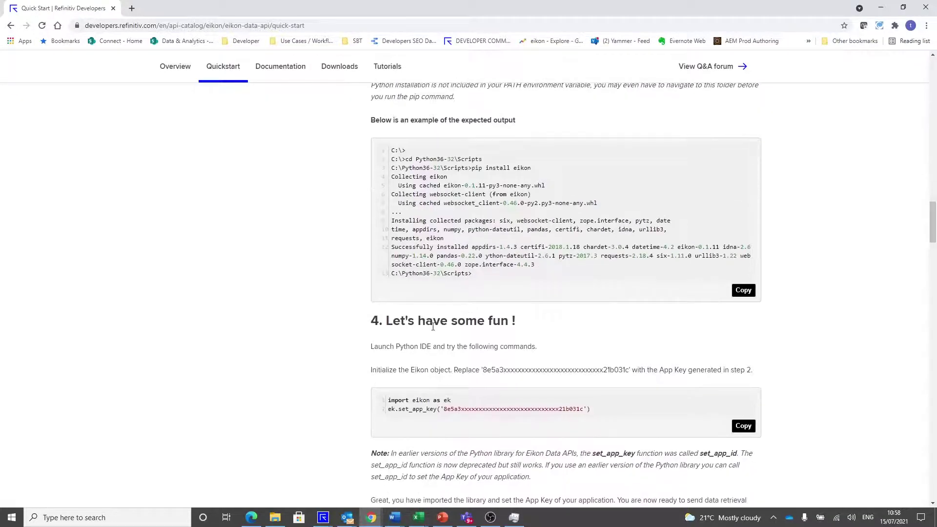
{"action": "scroll", "coordinate": [483, 343], "scroll_direction": "up", "scroll_amount": 20}
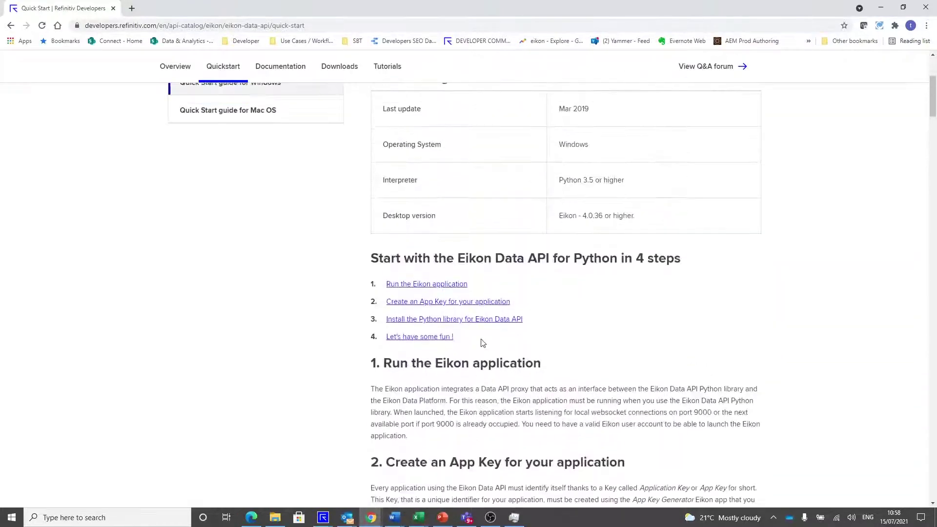
{"action": "scroll", "coordinate": [482, 343], "scroll_direction": "up", "scroll_amount": 4}
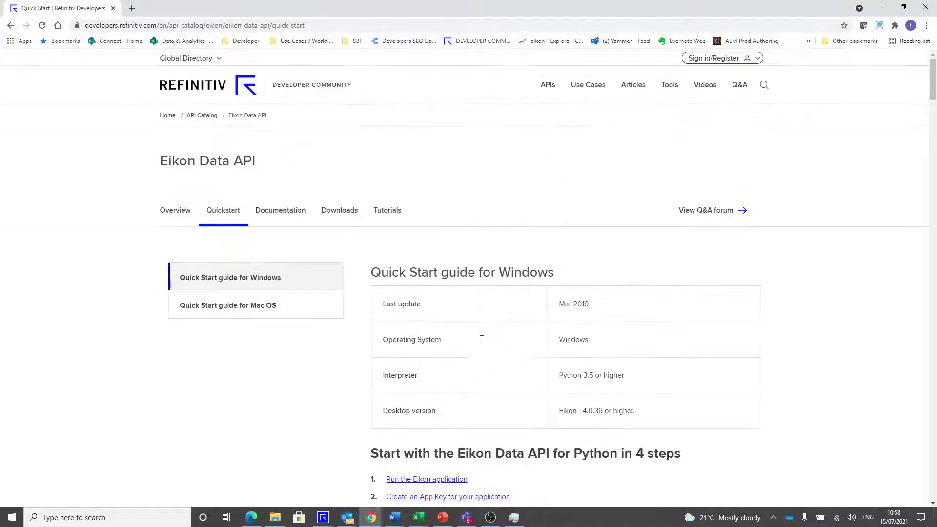
- Switch to Tutorials and scroll through the Python Quants Video Tutorial Series notebook links
{"action": "left_click", "coordinate": [396, 213]}
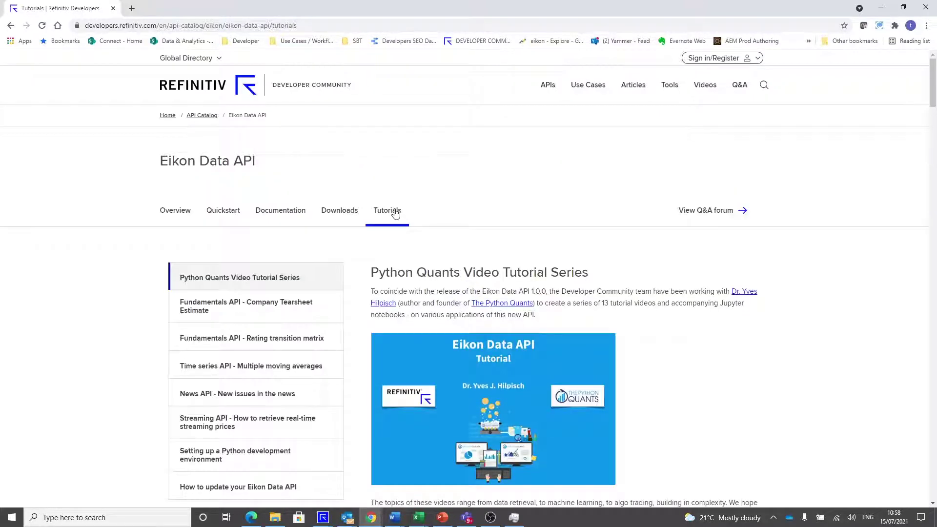
{"action": "scroll", "coordinate": [356, 292], "scroll_direction": "down", "scroll_amount": 1}
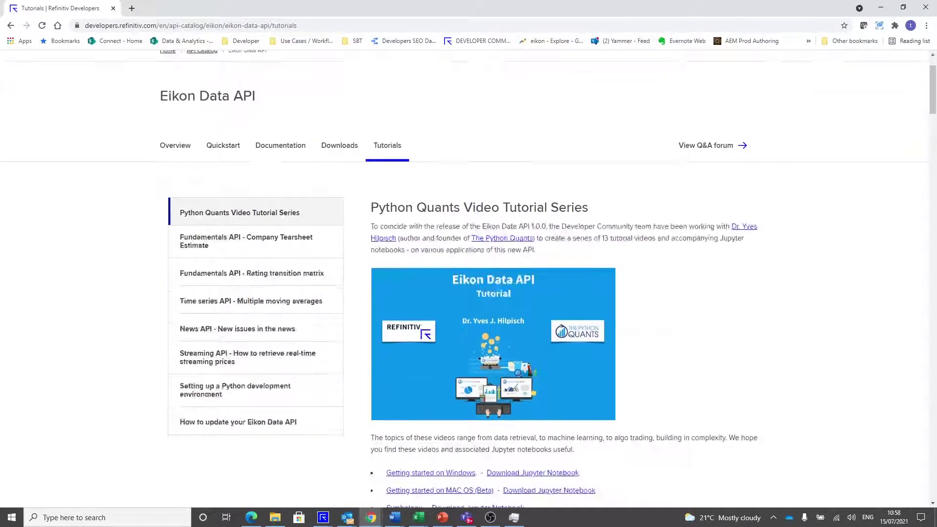
{"action": "scroll", "coordinate": [414, 299], "scroll_direction": "down", "scroll_amount": 7}
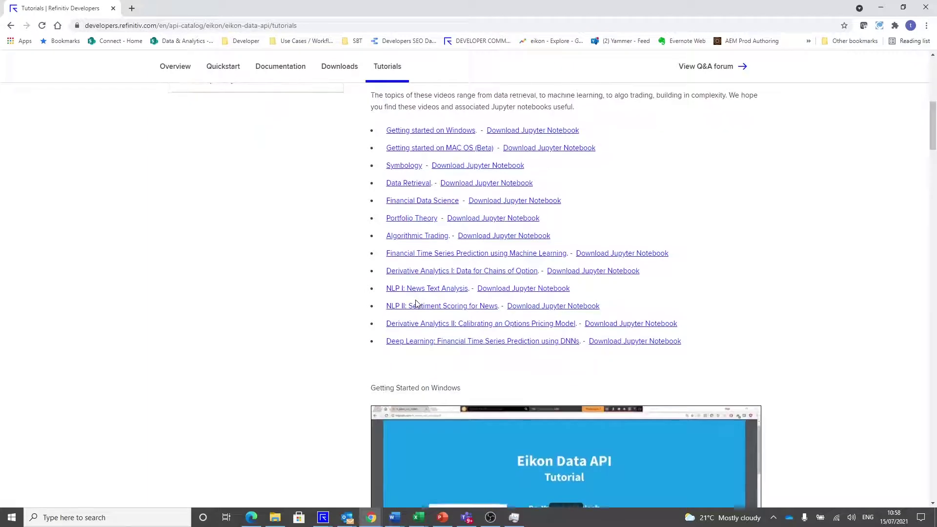
{"action": "scroll", "coordinate": [416, 302], "scroll_direction": "down", "scroll_amount": 3}
{"action": "scroll", "coordinate": [416, 302], "scroll_direction": "up", "scroll_amount": 6}
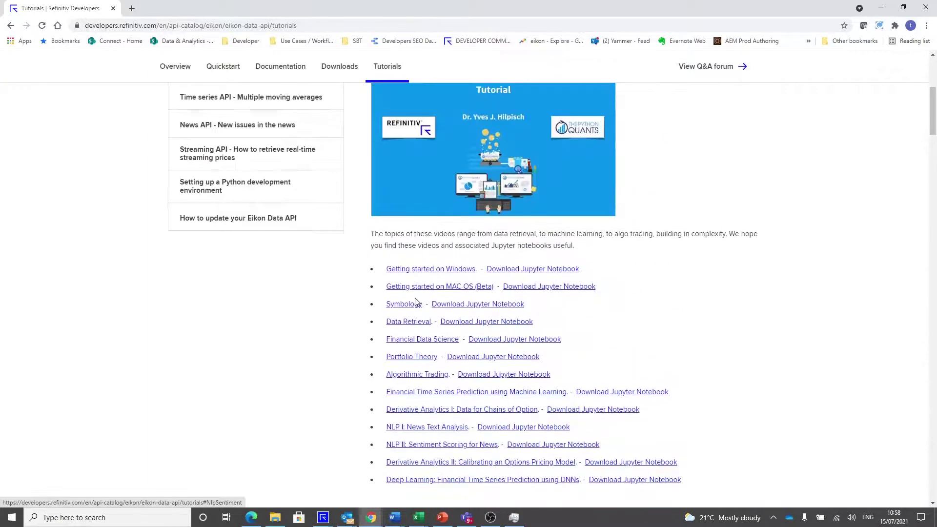
{"action": "scroll", "coordinate": [415, 301], "scroll_direction": "up", "scroll_amount": 2}
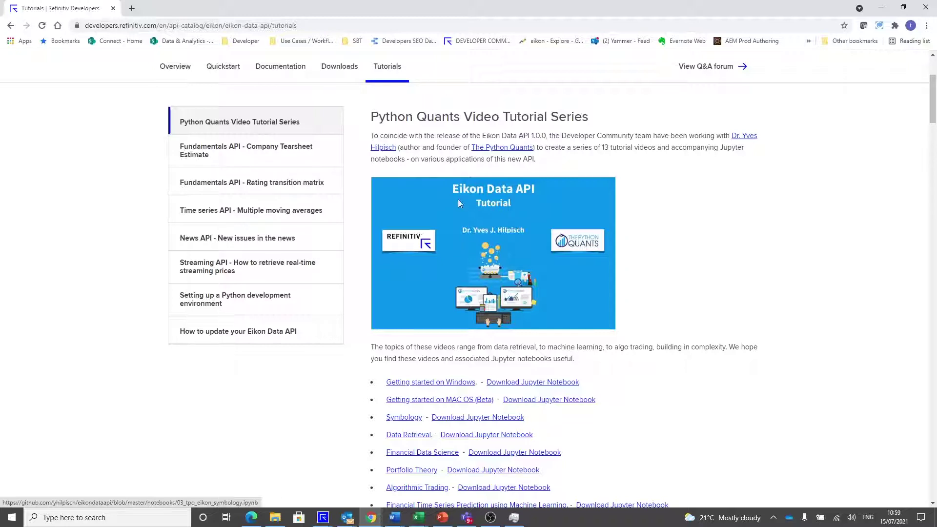
- Open Documentation and scroll the Usage and Limits Guideline down to 'What are the detailed limits?'
{"action": "left_click", "coordinate": [278, 73]}
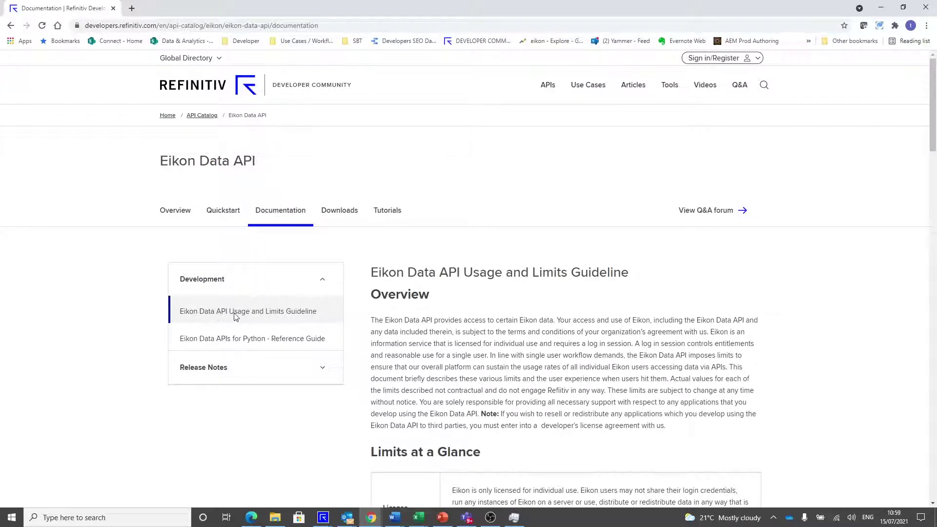
{"action": "scroll", "coordinate": [555, 365], "scroll_direction": "down", "scroll_amount": 2}
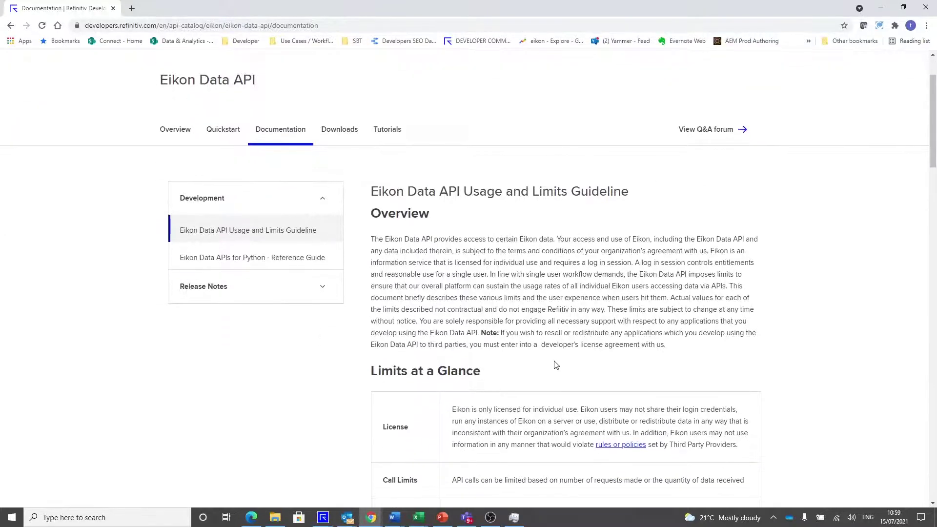
{"action": "scroll", "coordinate": [555, 365], "scroll_direction": "down", "scroll_amount": 3}
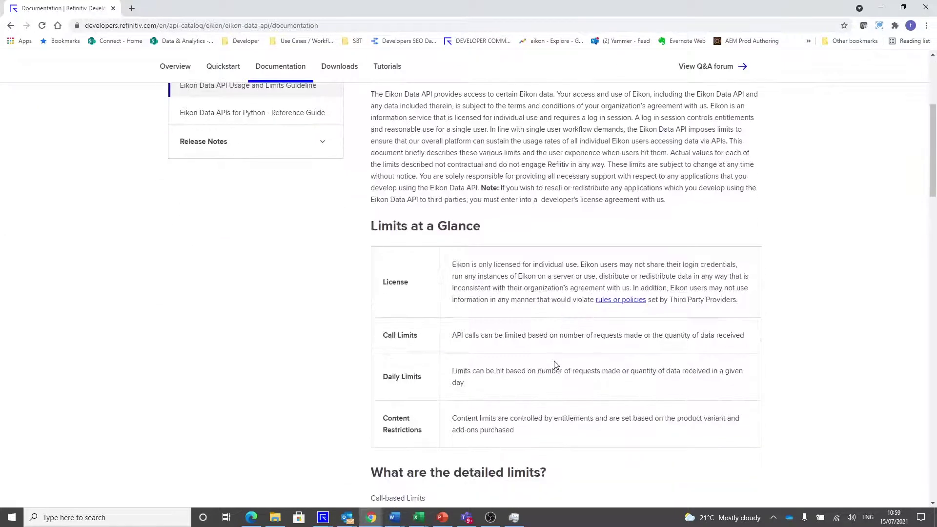
{"action": "scroll", "coordinate": [556, 364], "scroll_direction": "down", "scroll_amount": 1}
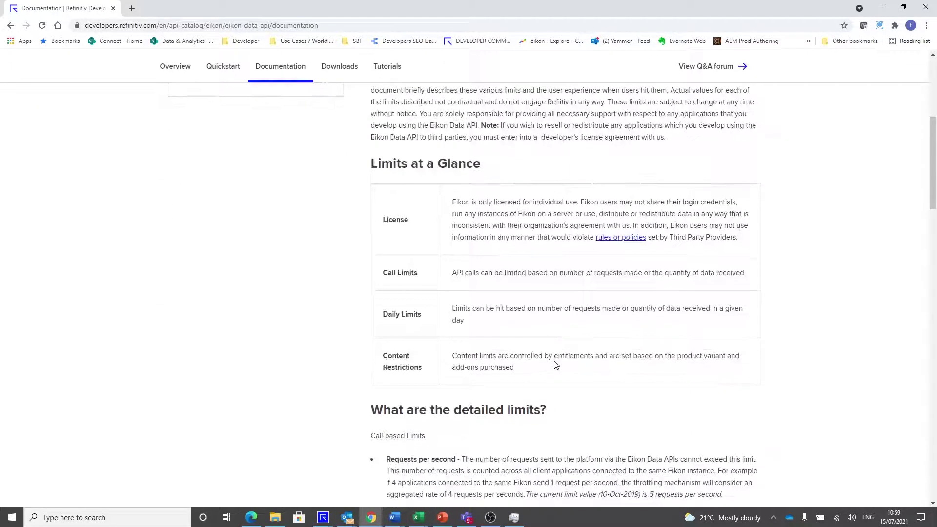
{"action": "scroll", "coordinate": [555, 365], "scroll_direction": "down", "scroll_amount": 3}
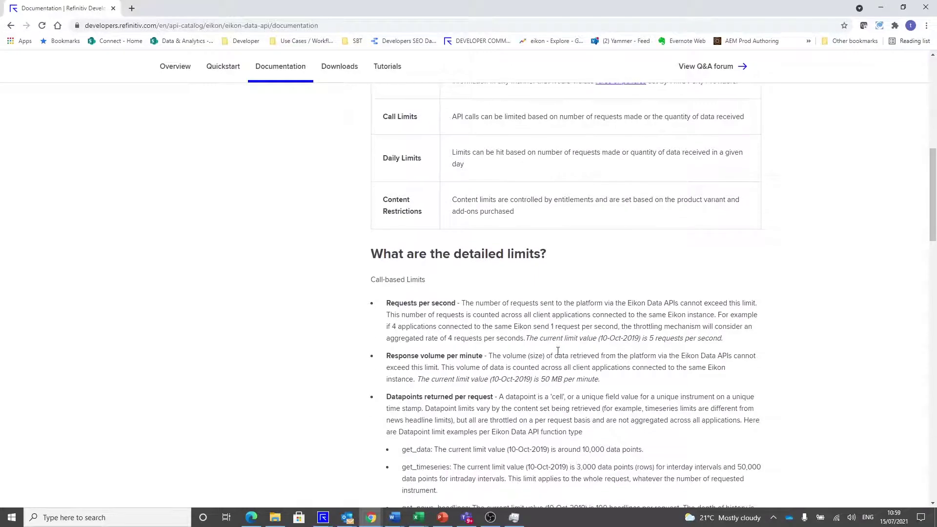